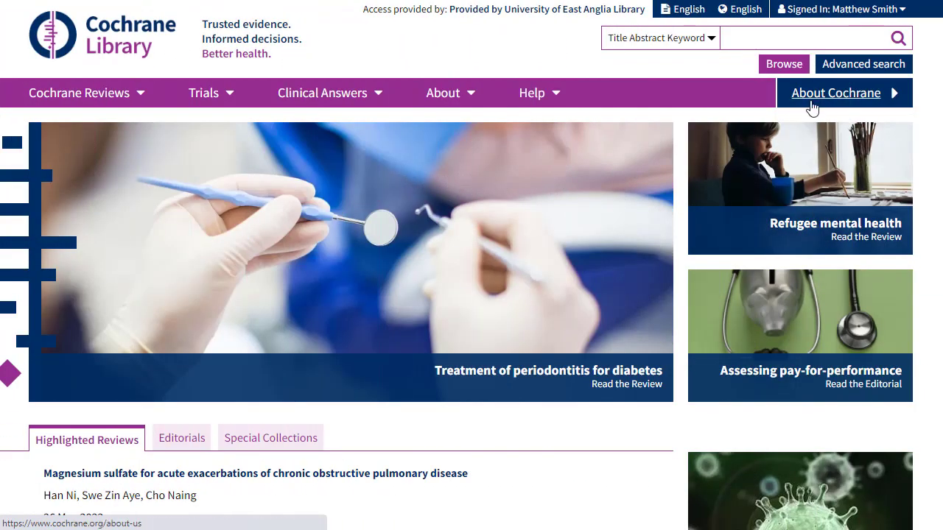
# Go to the Advanced Search page from beneath the top search box.
pyautogui.click(850, 67)
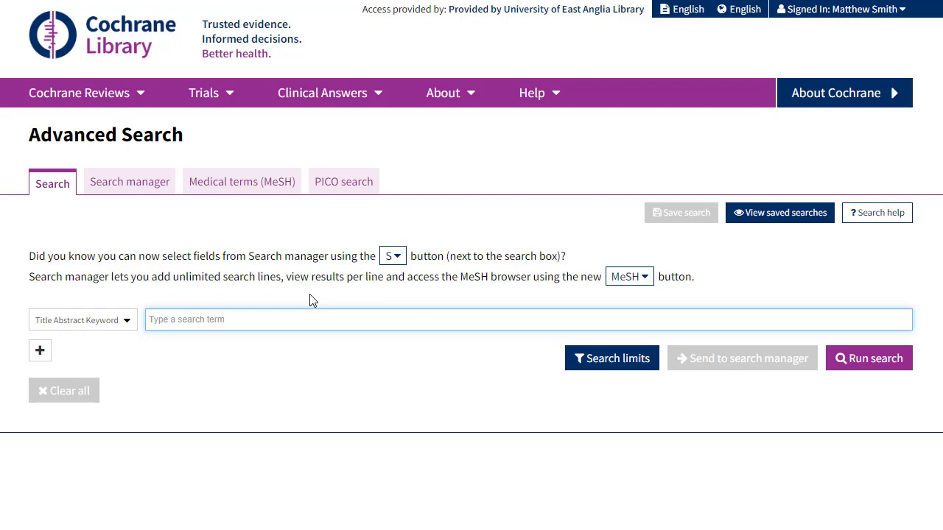
# Enter 'cognitive behavio* therap*' and 'anxiety' as two Title Abstract Keyword search lines.
pyautogui.write('cognit')
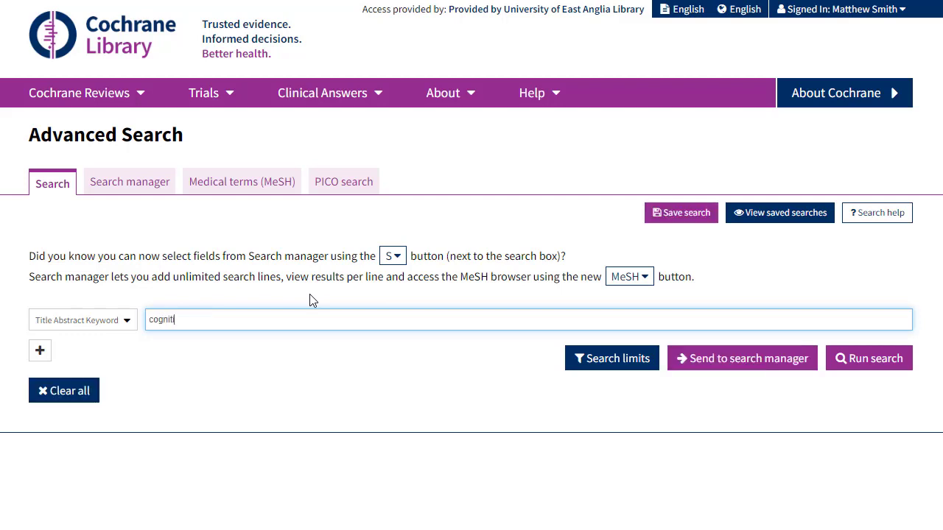
pyautogui.write('ive behavi')
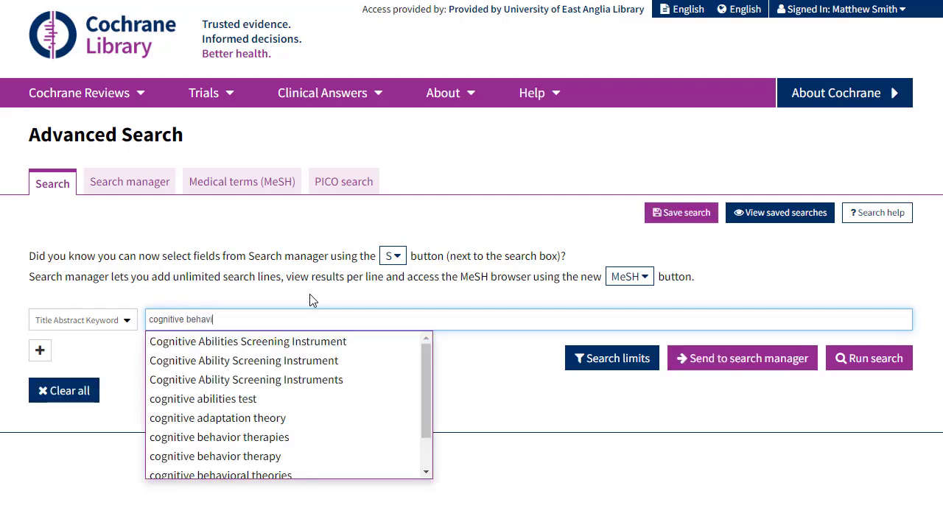
pyautogui.write('o* therap*')
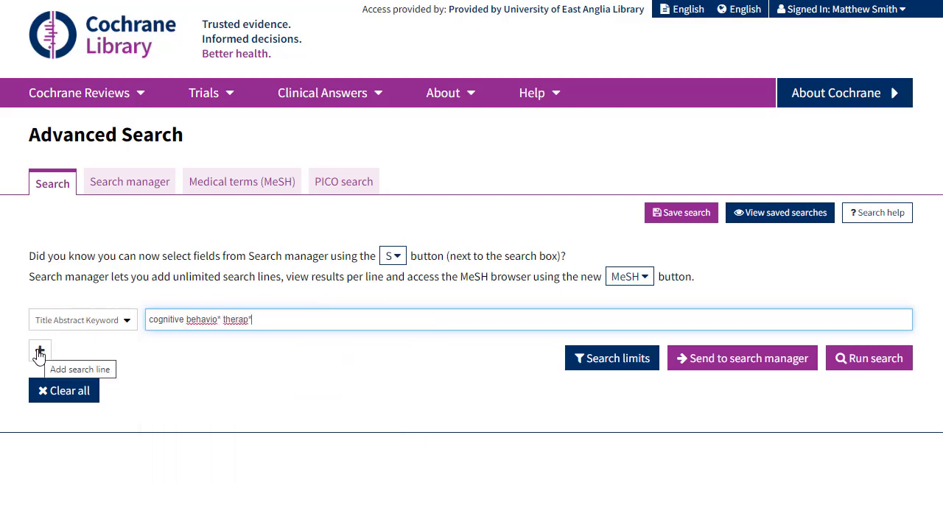
pyautogui.click(39, 352)
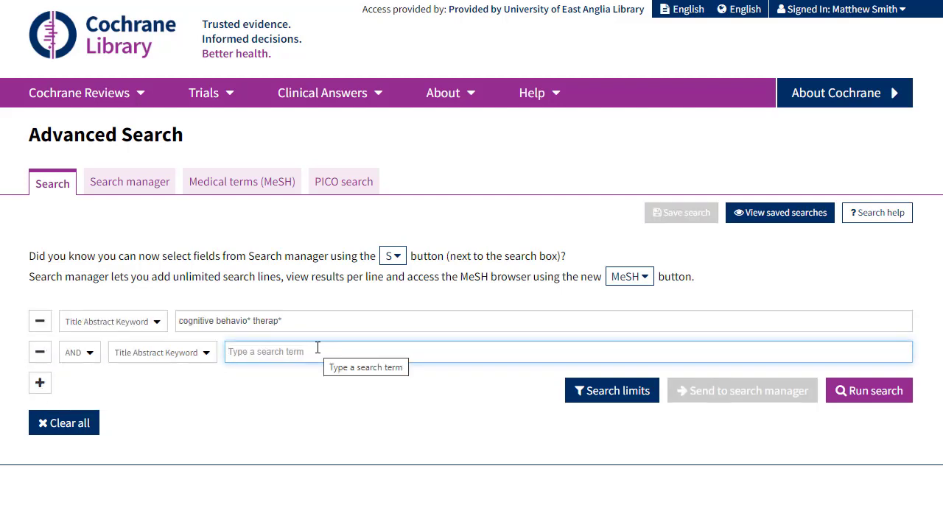
pyautogui.write('anxiety')
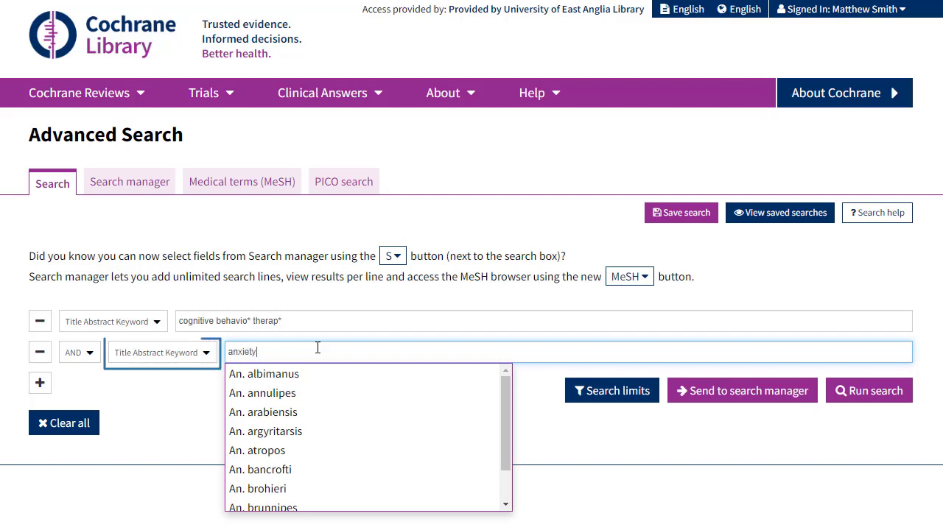
pyautogui.click(460, 300)
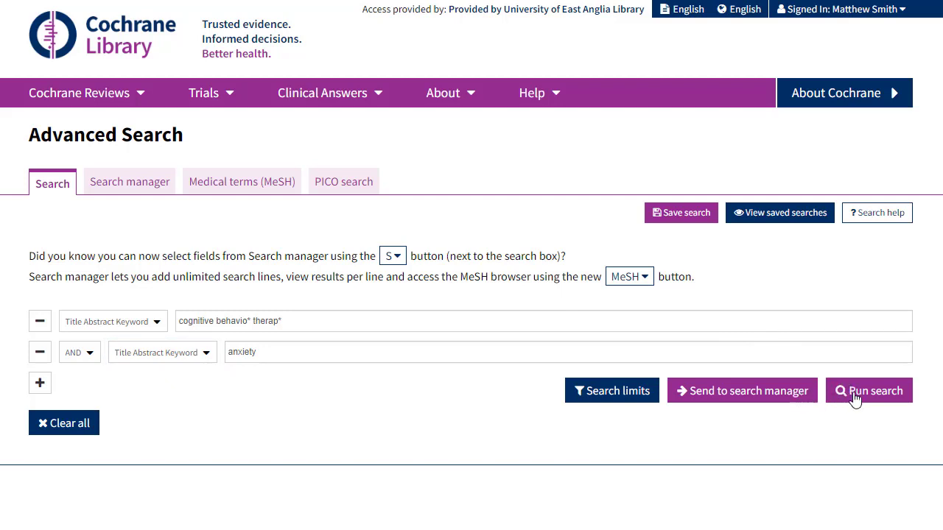
# Run the cognitive behavio* therap* AND anxiety search.
pyautogui.click(854, 397)
pyautogui.scroll(-4, 852, 399)
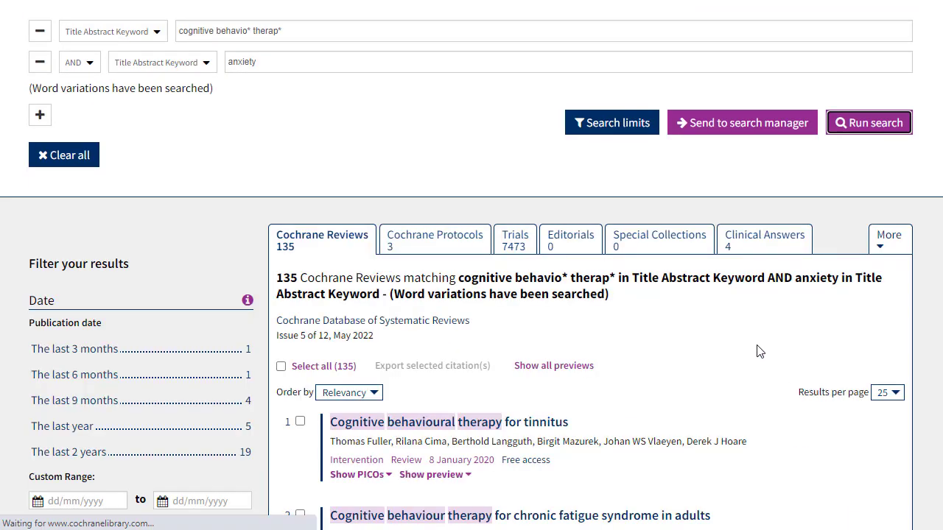
pyautogui.scroll(-2, 759, 351)
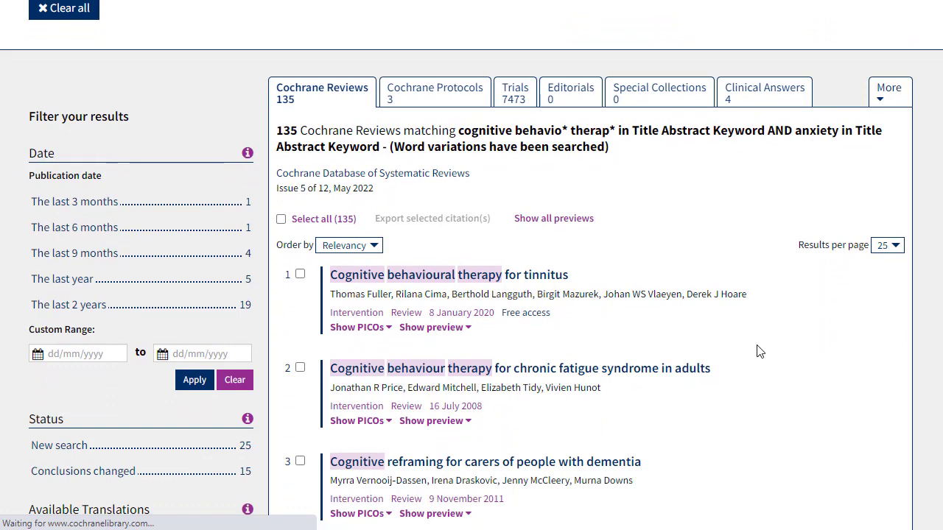
# Filter results to the custom range 31/05/2020–27/05/2022, leaving 19 Cochrane Reviews.
pyautogui.click(106, 357)
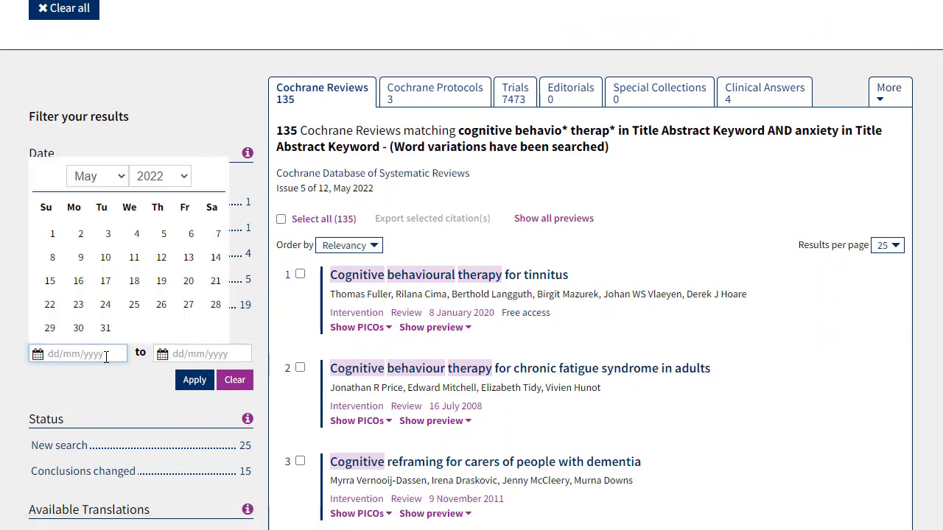
pyautogui.click(183, 185)
pyautogui.click(161, 446)
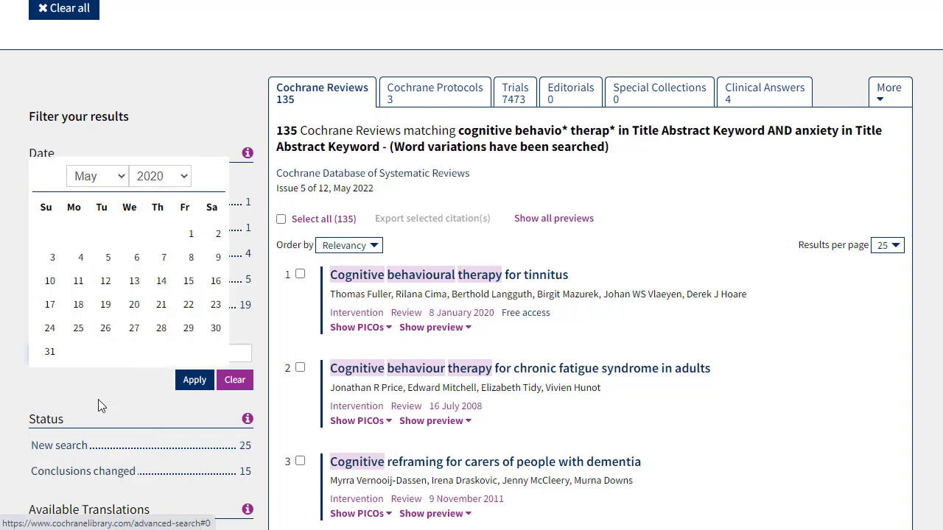
pyautogui.click(50, 352)
pyautogui.click(205, 356)
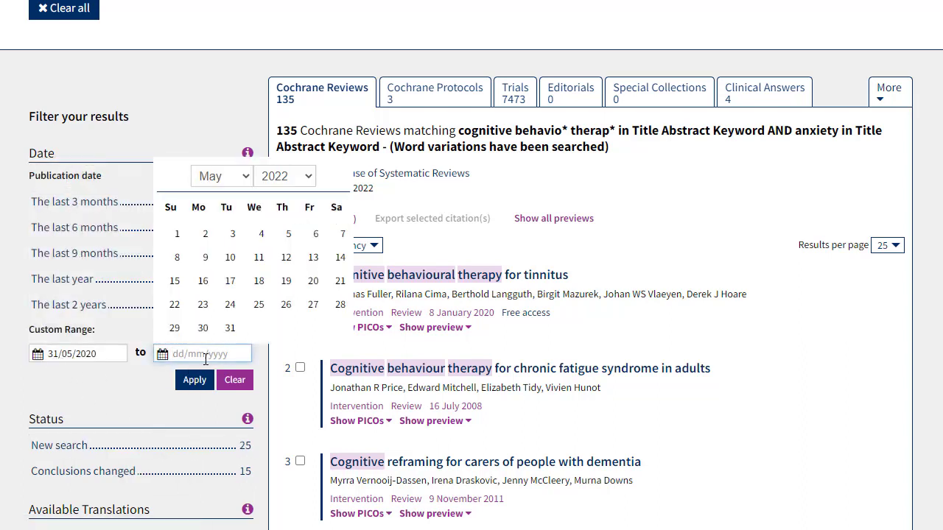
pyautogui.click(309, 310)
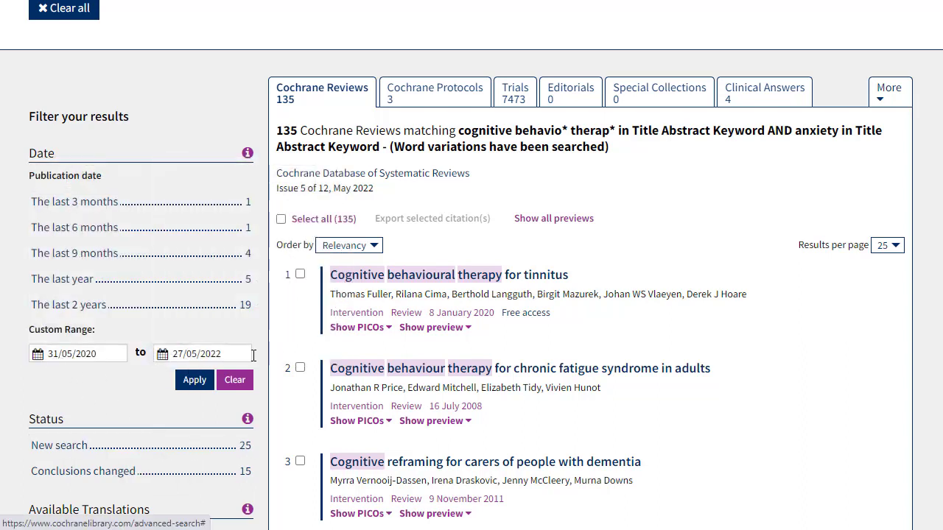
pyautogui.click(196, 380)
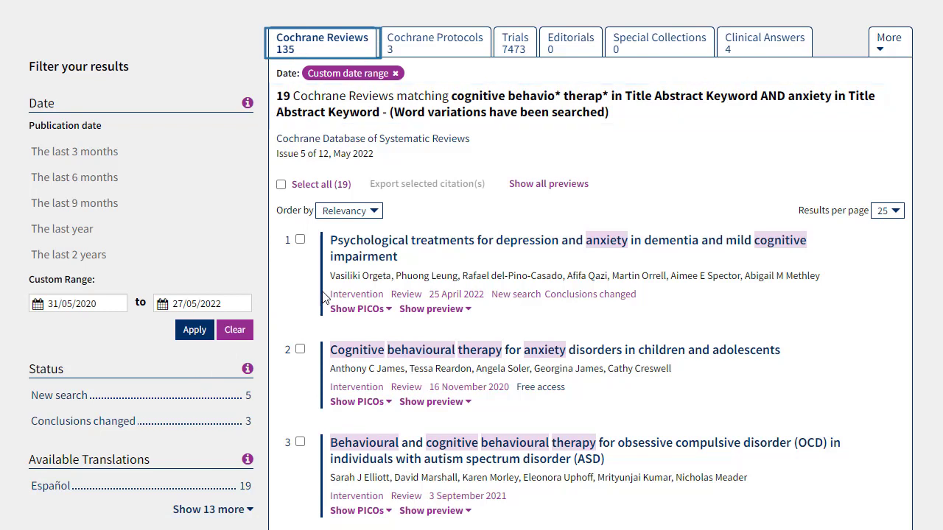
pyautogui.click(585, 133)
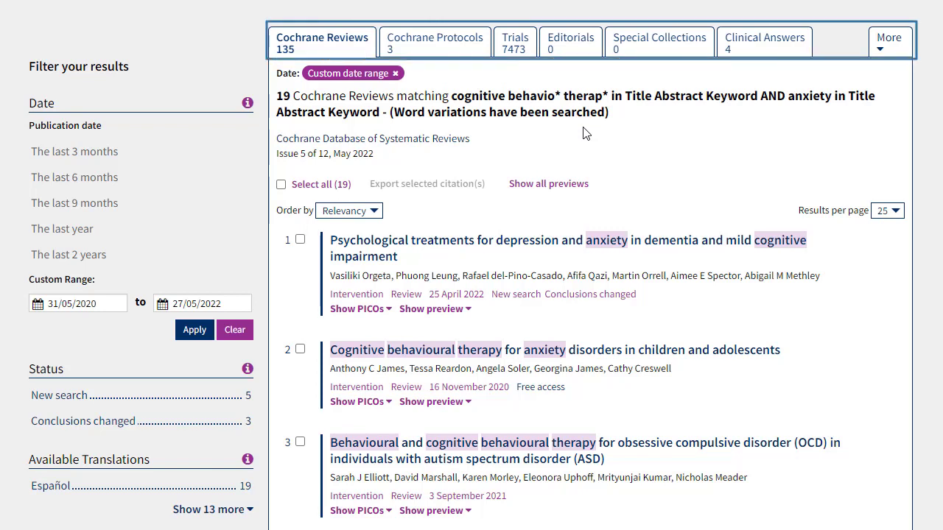
pyautogui.click(508, 44)
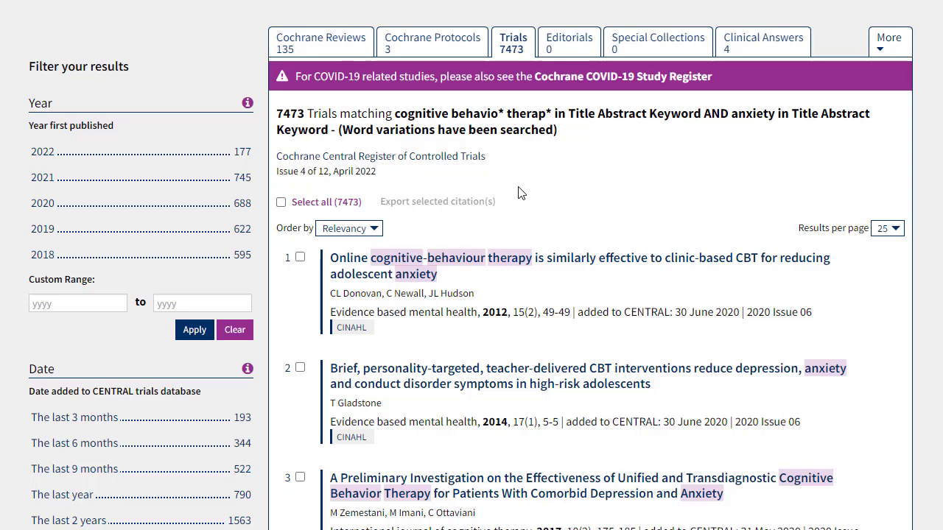
pyautogui.click(335, 51)
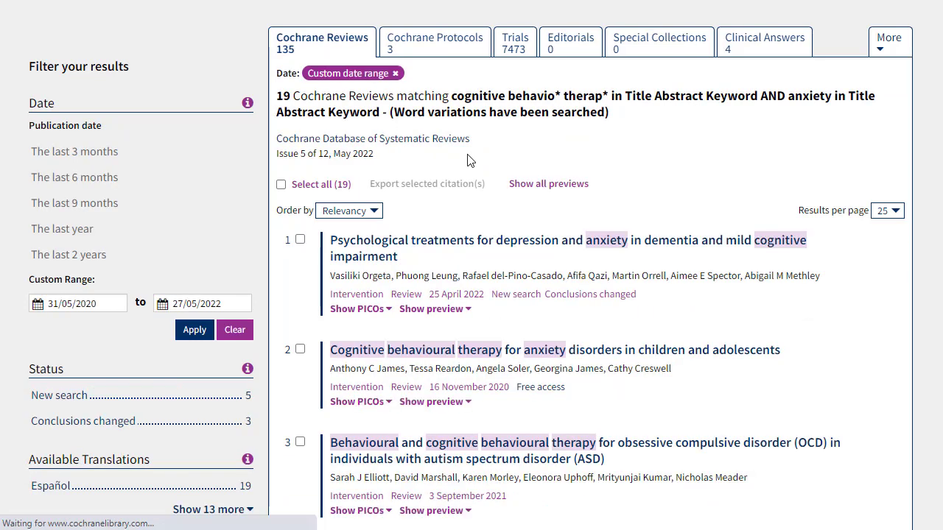
# View the top review, then return to the Advanced Search form with both lines intact.
pyautogui.click(480, 240)
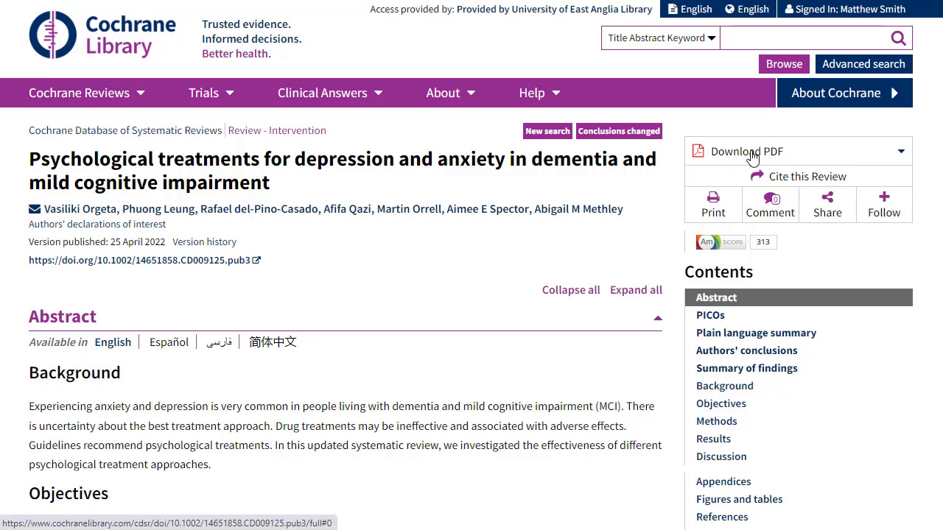
pyautogui.click(845, 71)
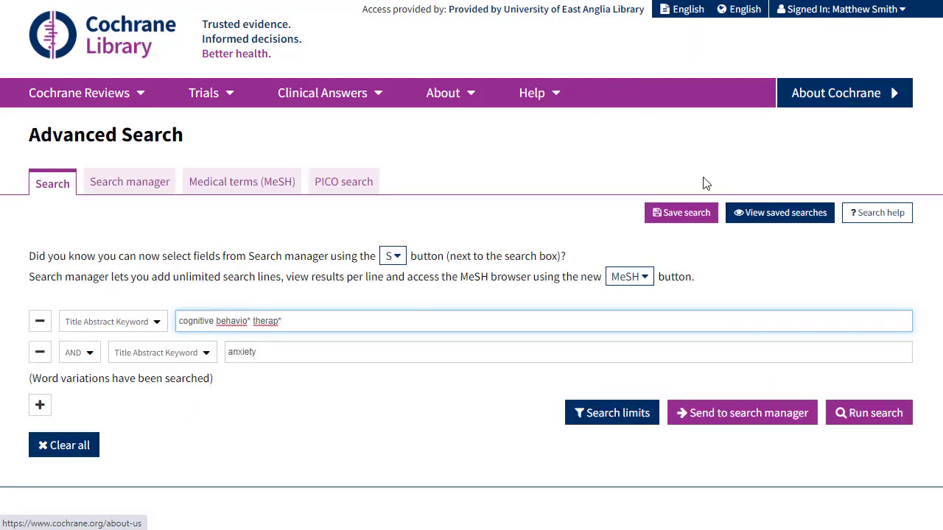
# Clear all existing search lines and confirm the reset.
pyautogui.scroll(-1, 280, 338)
pyautogui.click(74, 371)
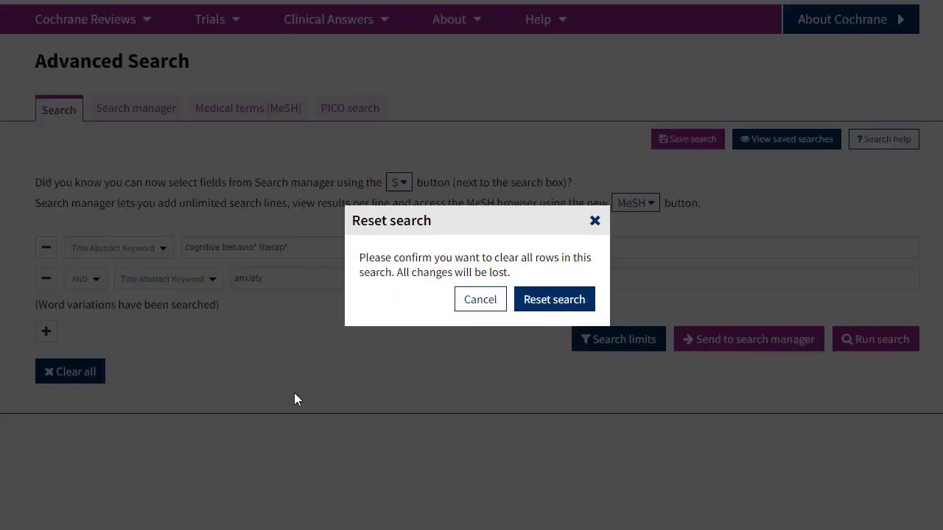
pyautogui.click(575, 309)
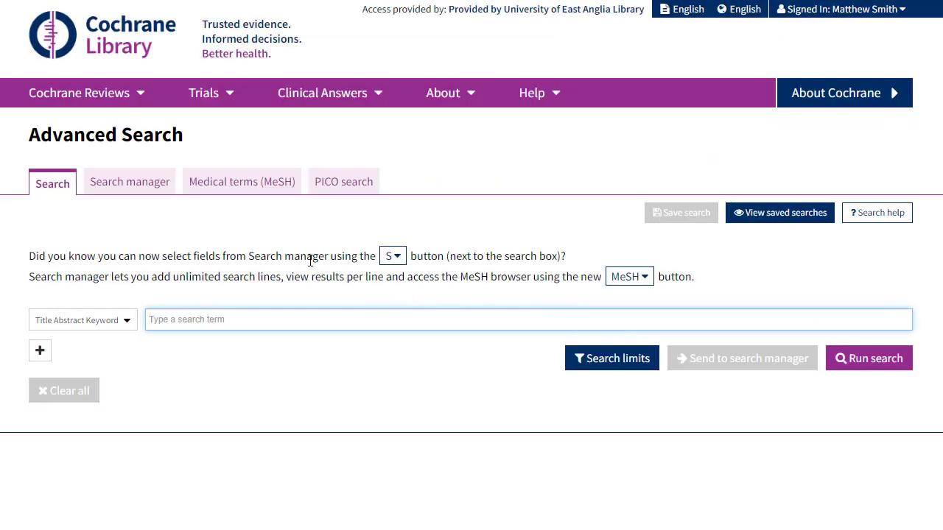
# Look up 'cognitive behaviour' in the MeSH tab, choosing Cognitive Behaviour Therapy.
pyautogui.click(253, 190)
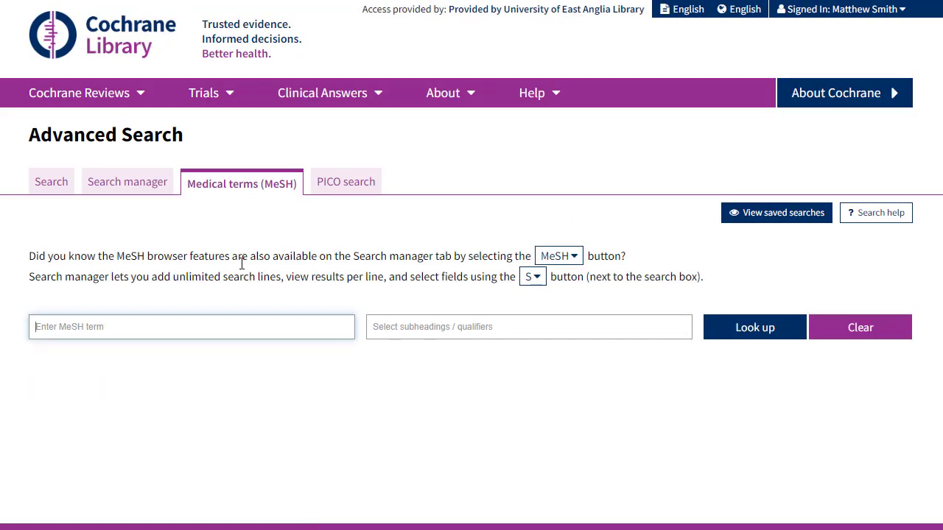
pyautogui.write('cognitive behaviour')
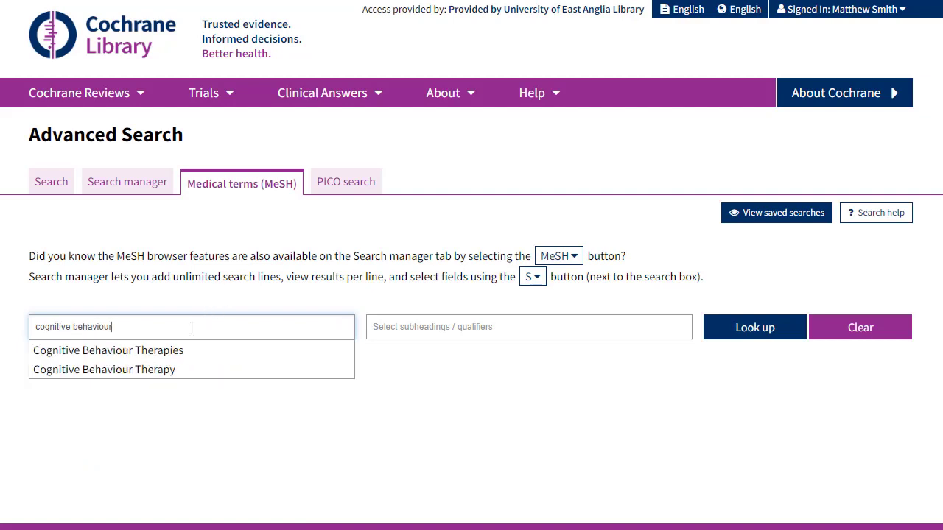
pyautogui.click(172, 369)
# Add the exploded Cognitive Behavioral Therapy MeSH descriptor as line #1, returning 10258 results.
pyautogui.click(762, 332)
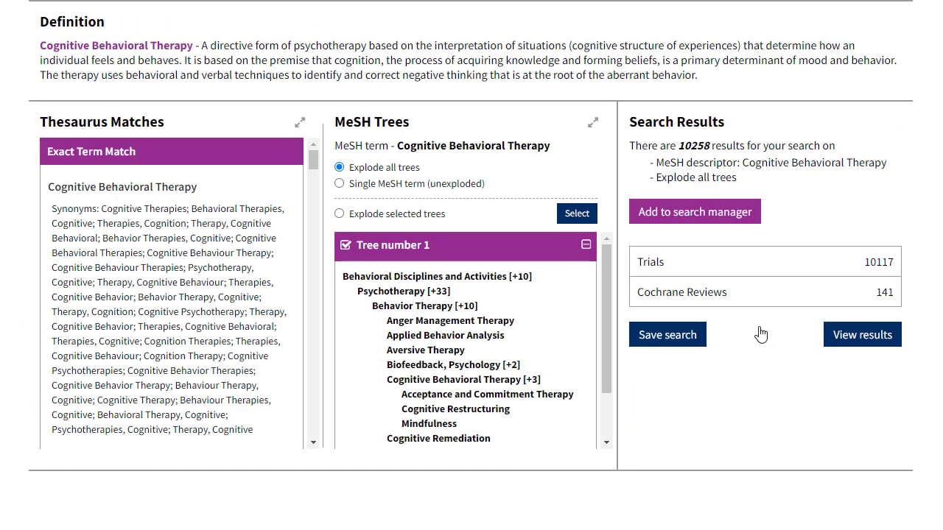
pyautogui.click(694, 212)
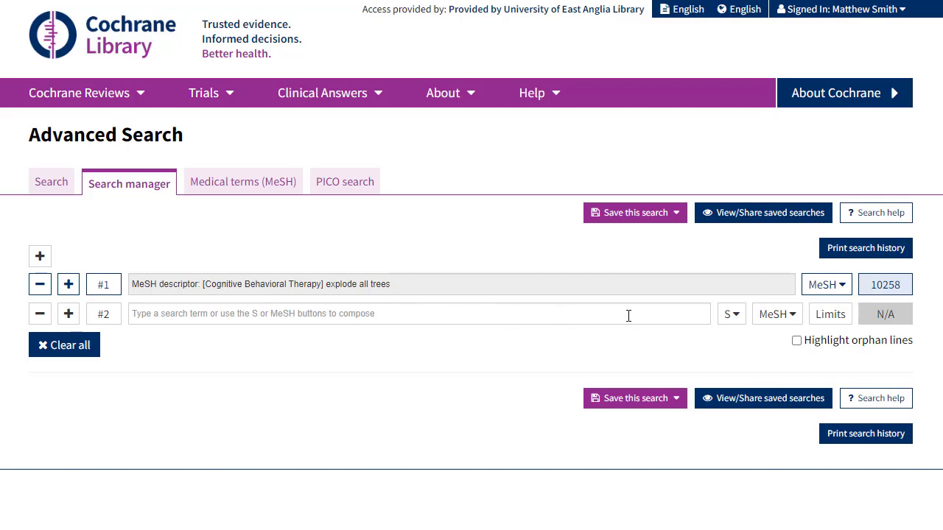
pyautogui.click(782, 316)
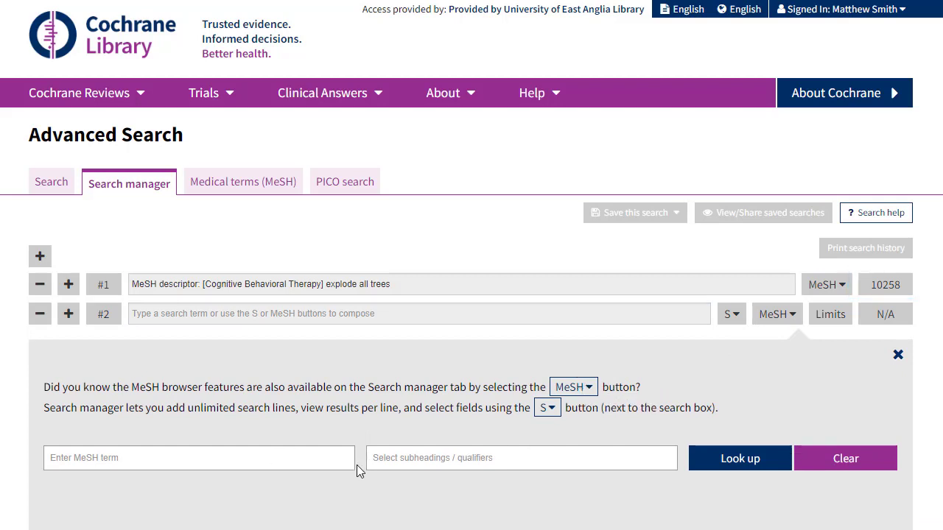
# Add (cognitive behavio* therap*):ti,ab,kw as search line #2, returning 25792 results.
pyautogui.click(898, 355)
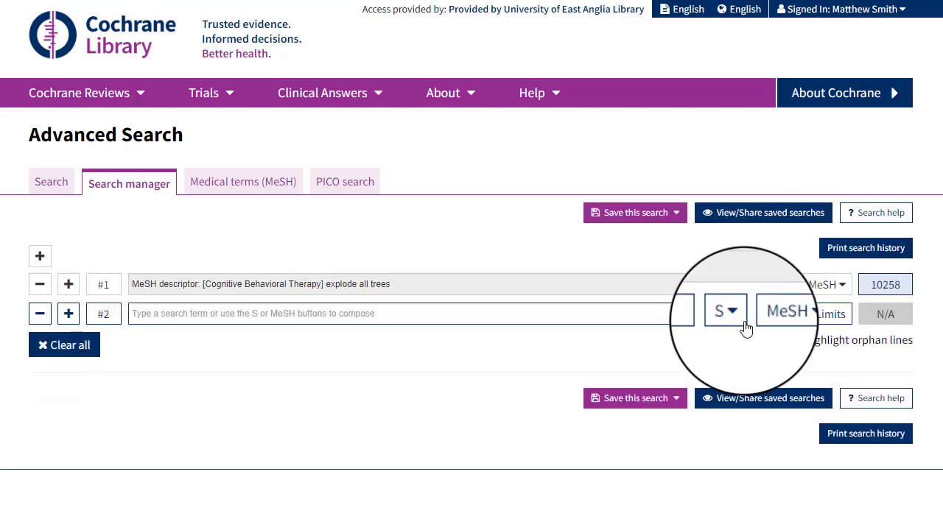
pyautogui.click(739, 322)
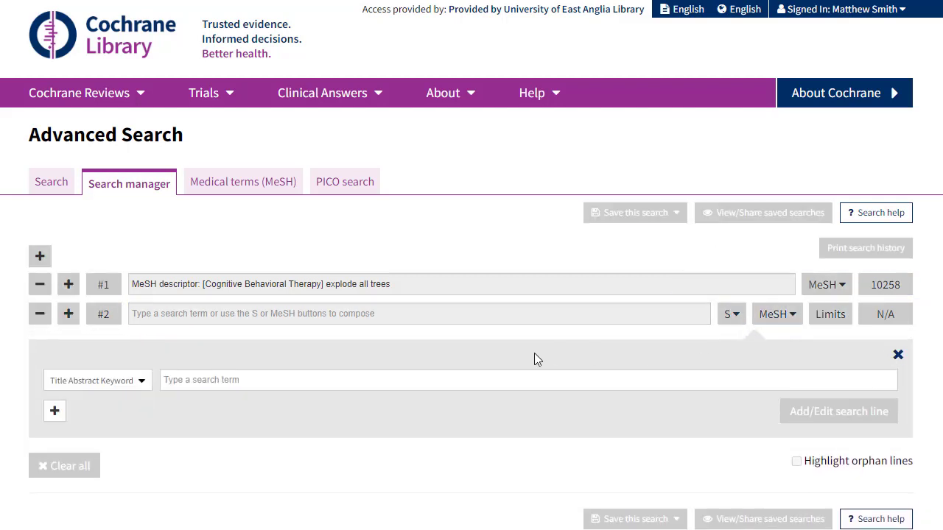
pyautogui.click(441, 380)
pyautogui.write('cognitive')
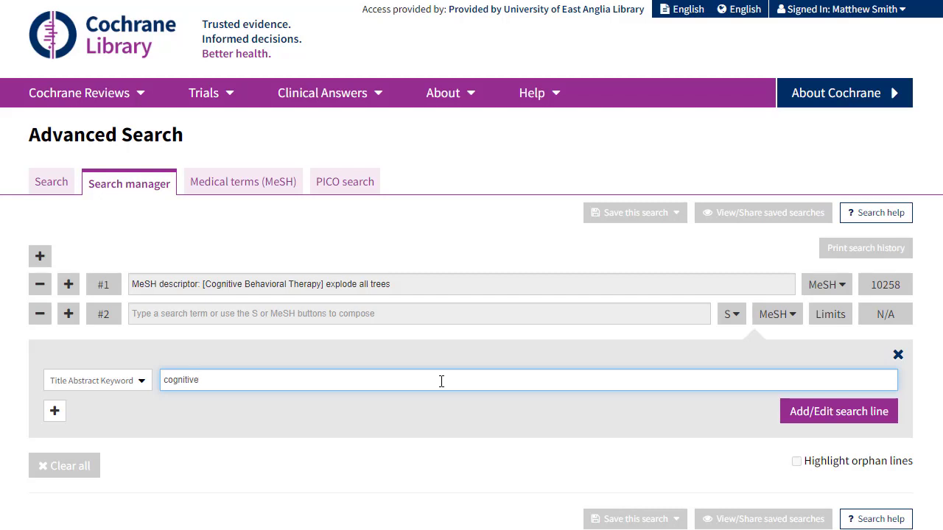
pyautogui.write(' behavio* therap*')
pyautogui.click(869, 416)
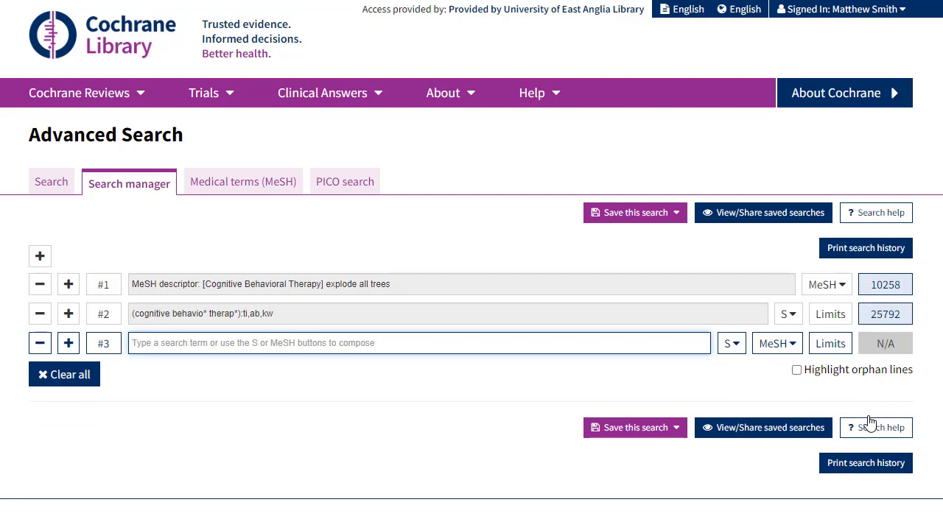
pyautogui.click(105, 284)
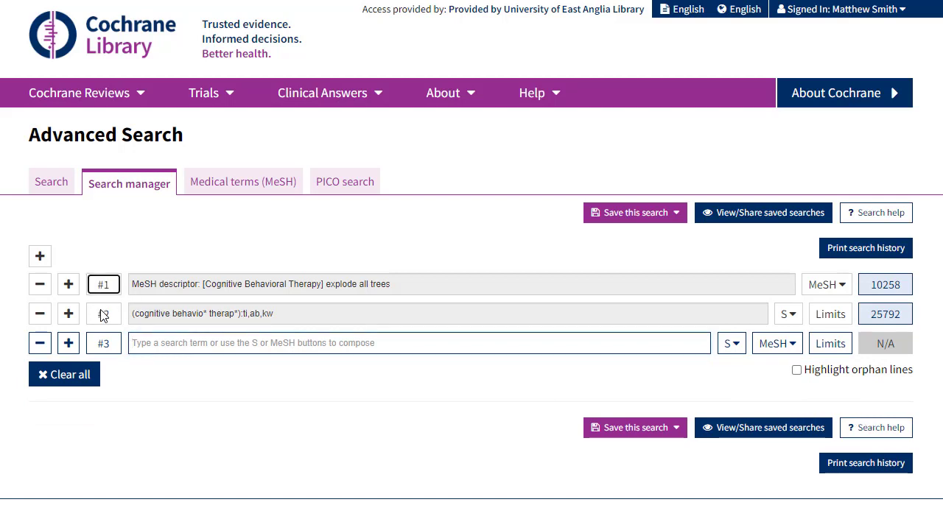
# Combine #1 OR #2 as line #3 (26930 results), then open the MeSH browser for line #4.
pyautogui.click(103, 314)
pyautogui.click(142, 343)
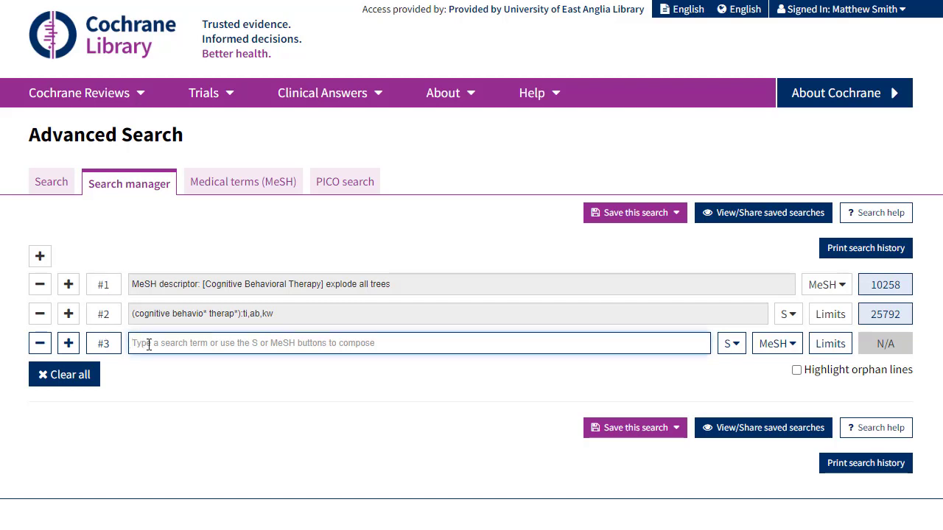
pyautogui.write('#1 OR #2')
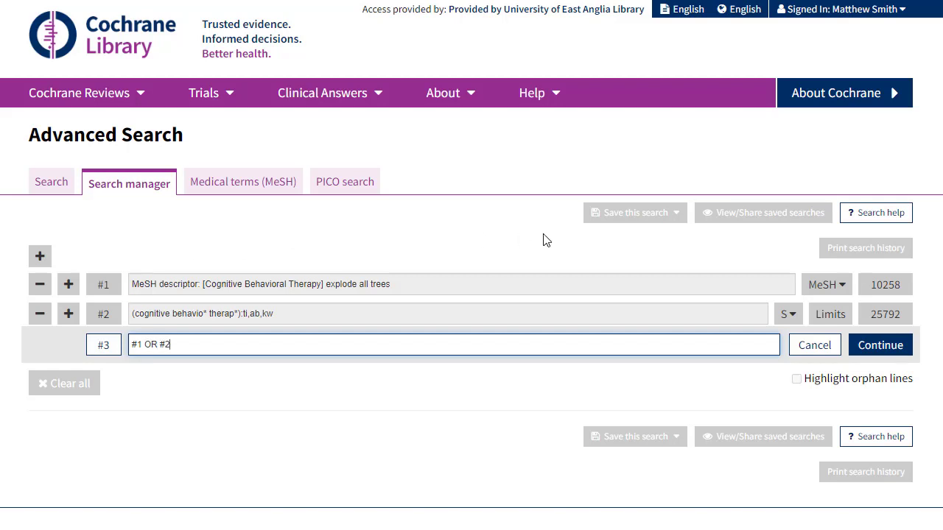
pyautogui.click(891, 340)
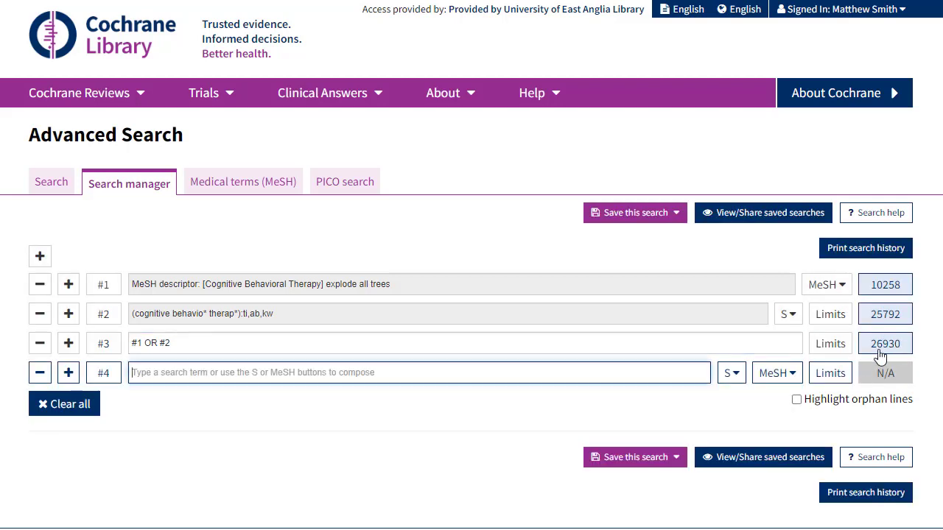
pyautogui.click(773, 372)
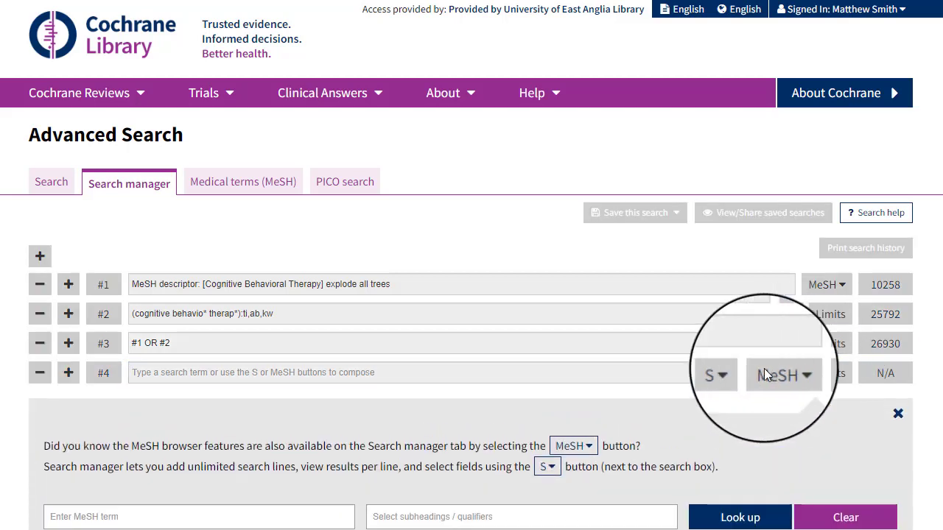
# Add the Anxiety MeSH heading, all trees exploded, as line #4 with 9041 results.
pyautogui.scroll(-2, 623, 358)
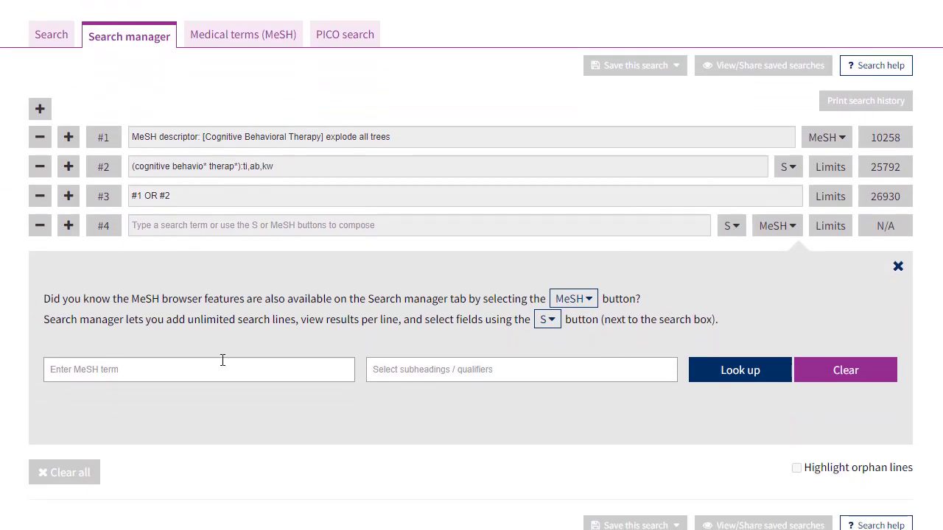
pyautogui.click(222, 361)
pyautogui.write('an')
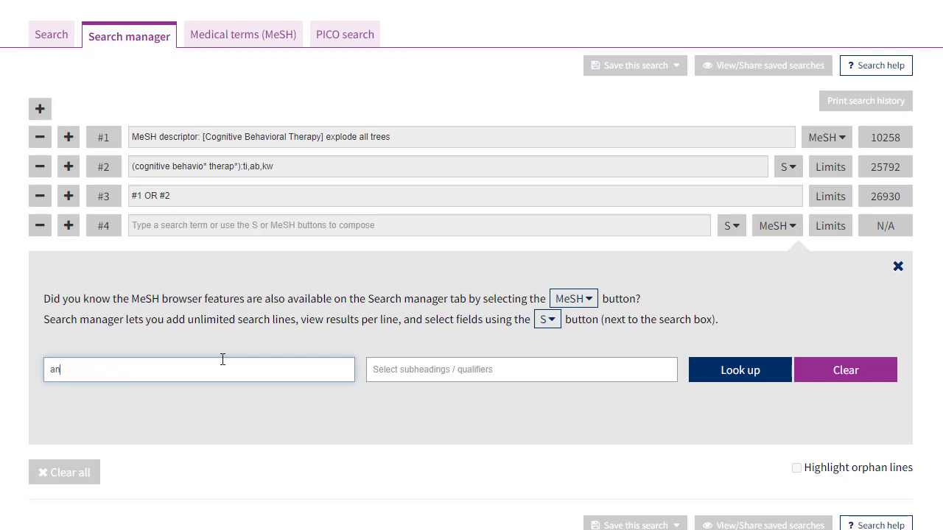
pyautogui.write('xiety')
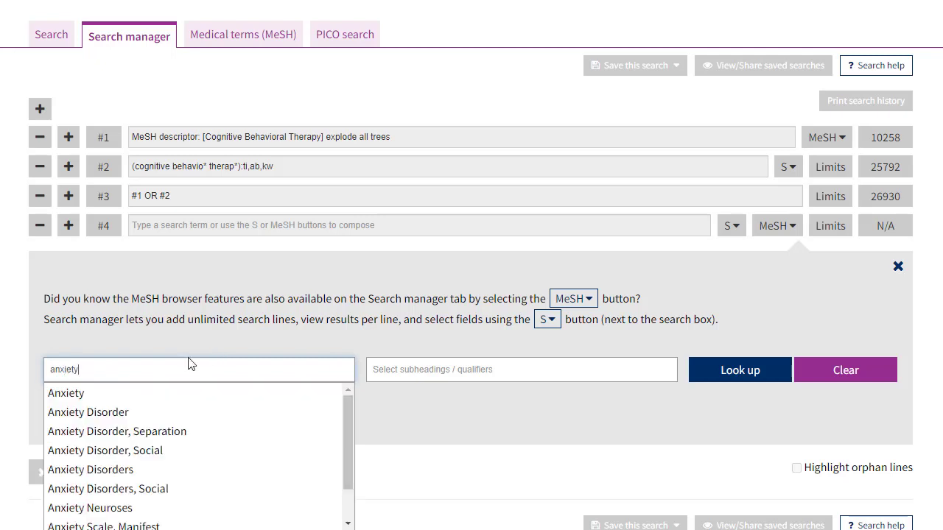
pyautogui.click(123, 398)
pyautogui.click(742, 375)
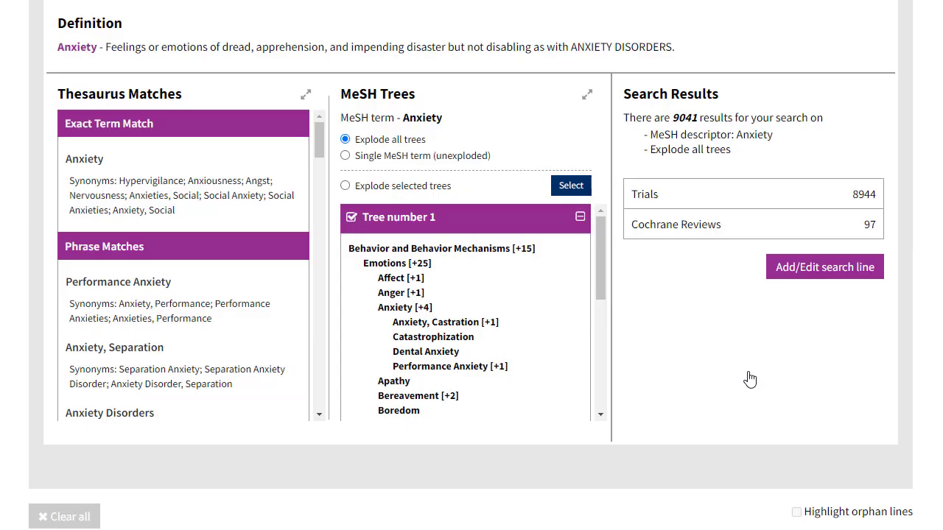
pyautogui.click(788, 274)
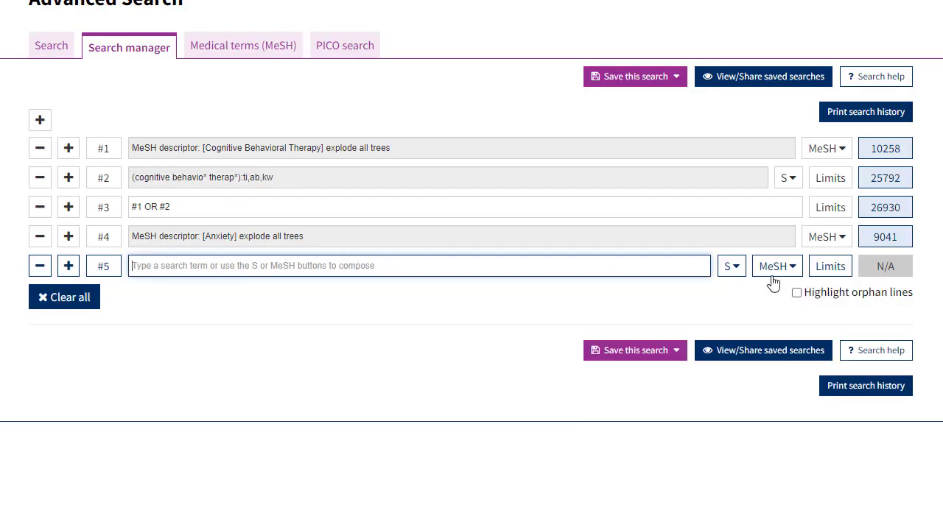
# Add (anxiety):ti,ab,kw as line #5 (59449) and combine #4 OR #5 as line #6 (59588).
pyautogui.click(739, 273)
pyautogui.write('anxiety')
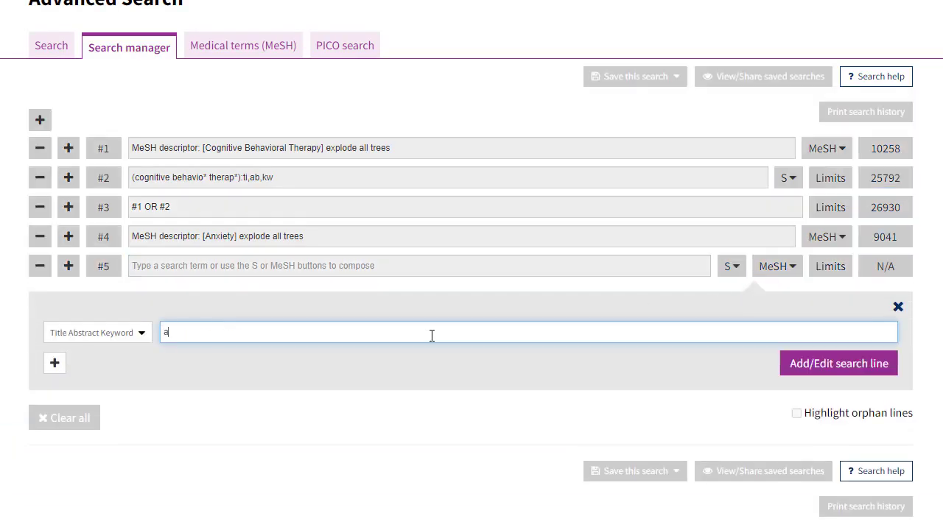
pyautogui.click(799, 363)
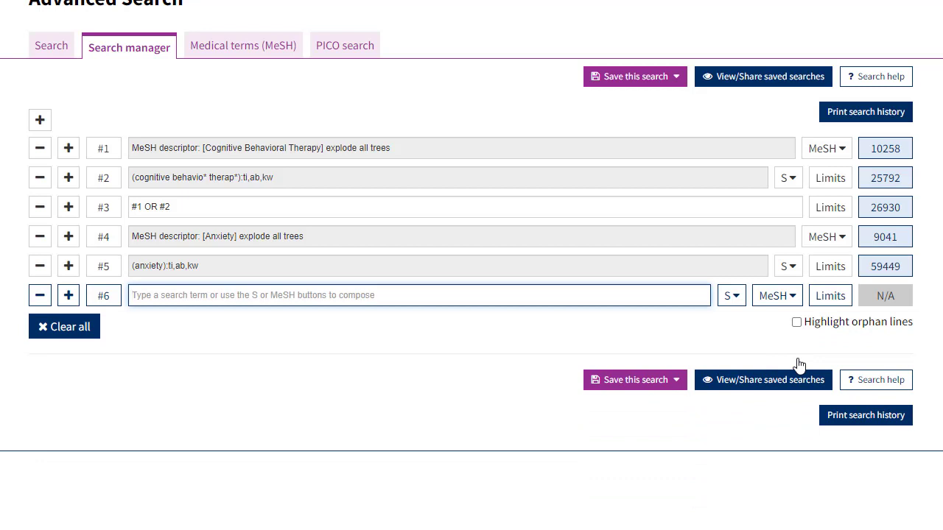
pyautogui.write('#4 OR')
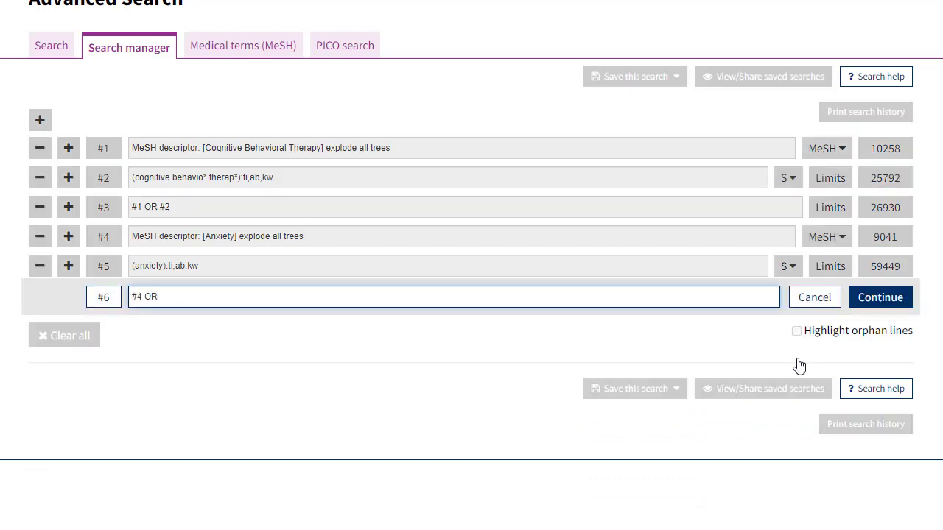
pyautogui.write(' #5')
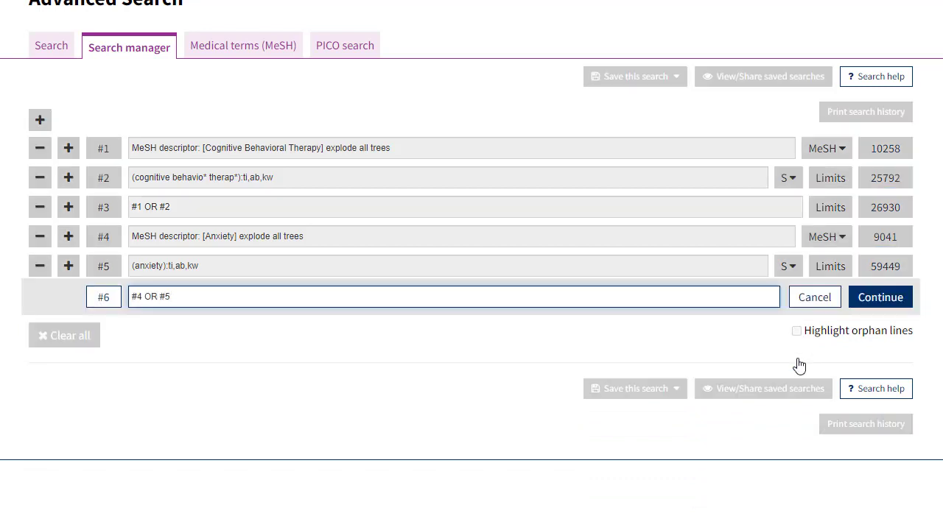
pyautogui.click(872, 297)
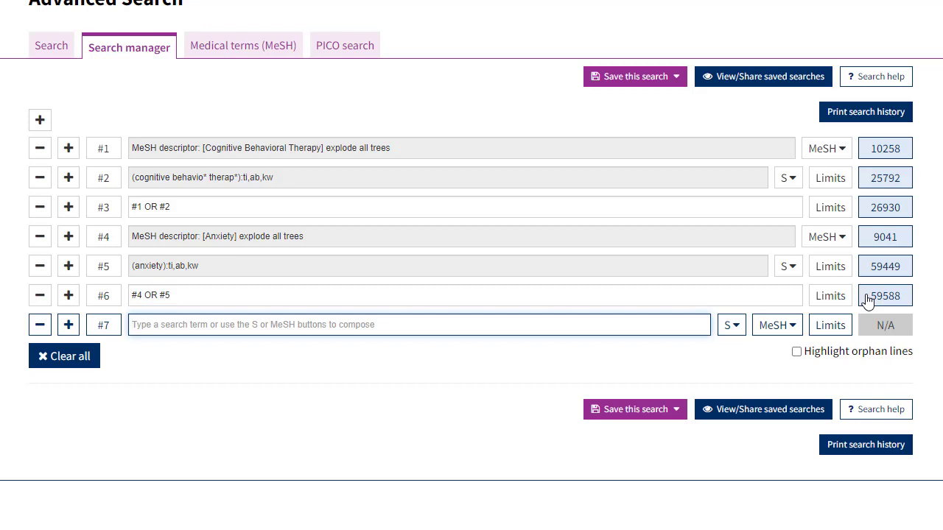
# Add line #7 as '#3 AND #6' and view its 7861 matching records.
pyautogui.write('#3 A')
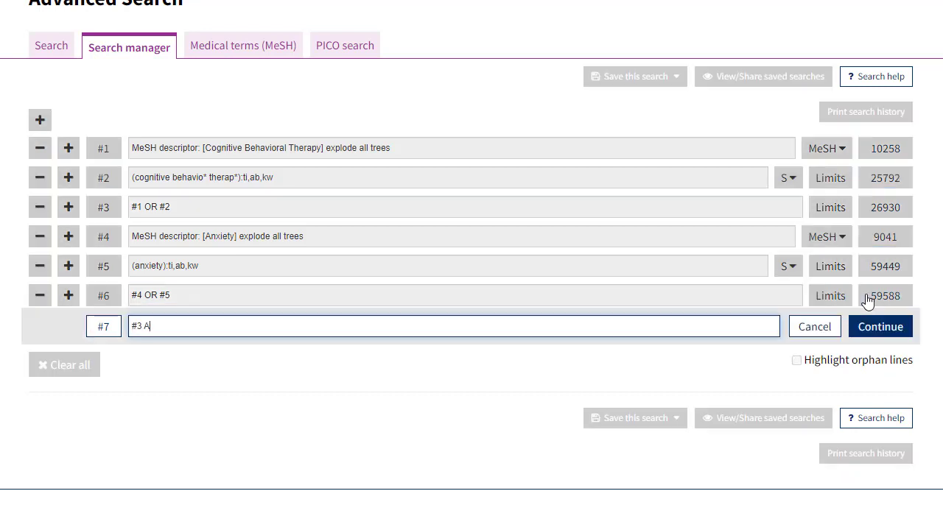
pyautogui.write('ND #6')
pyautogui.click(878, 326)
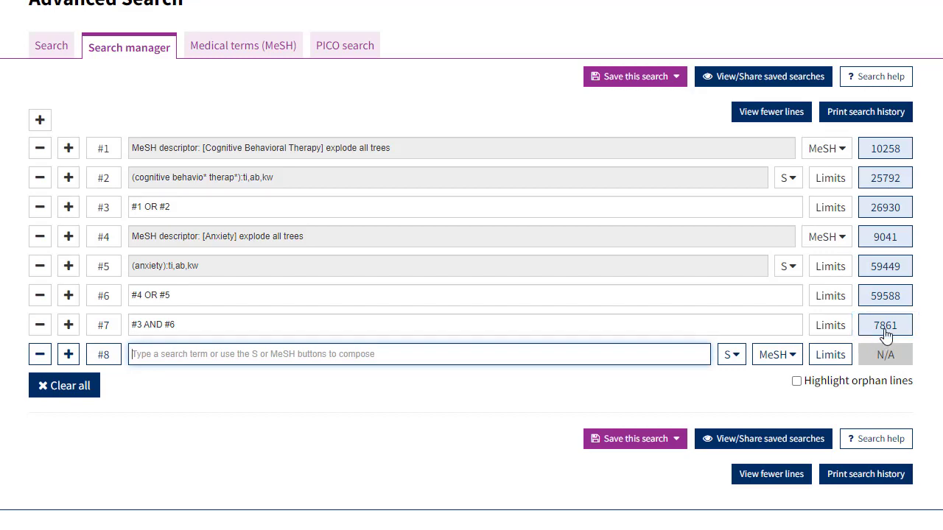
pyautogui.click(885, 328)
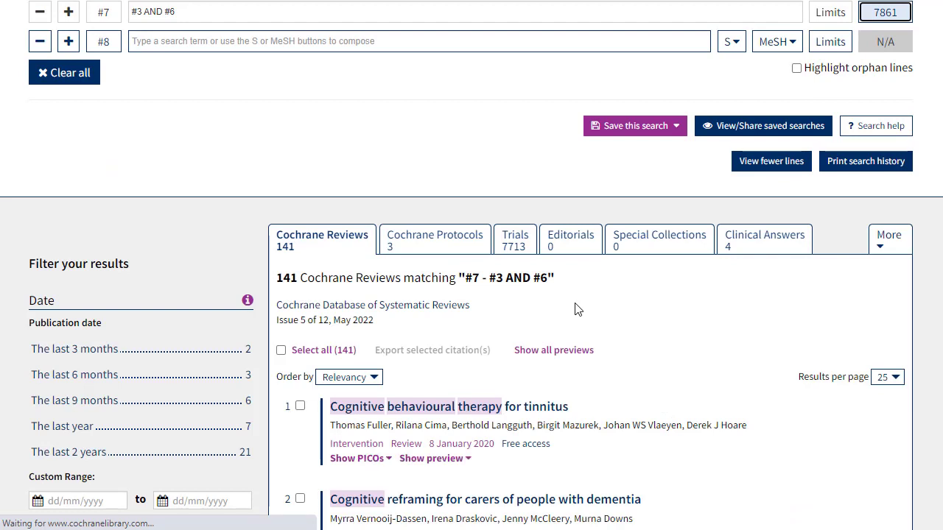
# Filter the #7 results by publication date to the last 2 years.
pyautogui.scroll(-2, 577, 309)
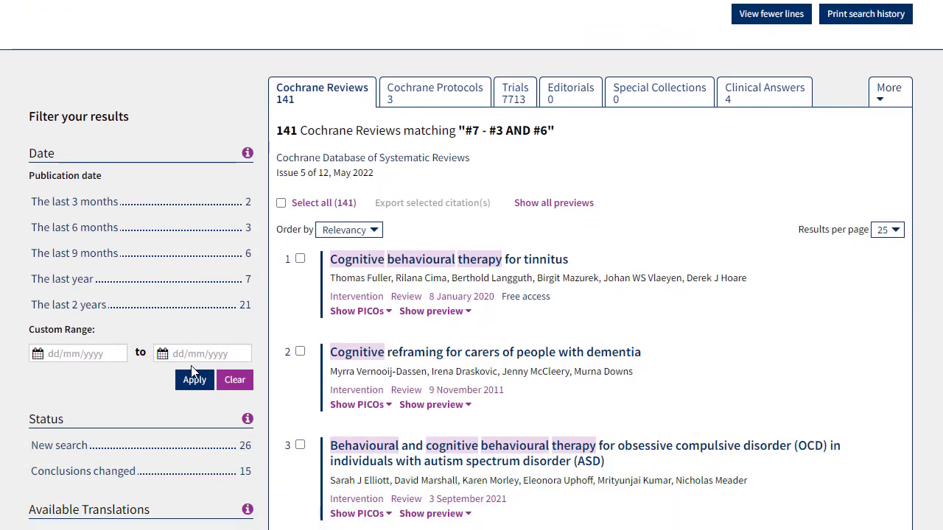
pyautogui.click(82, 313)
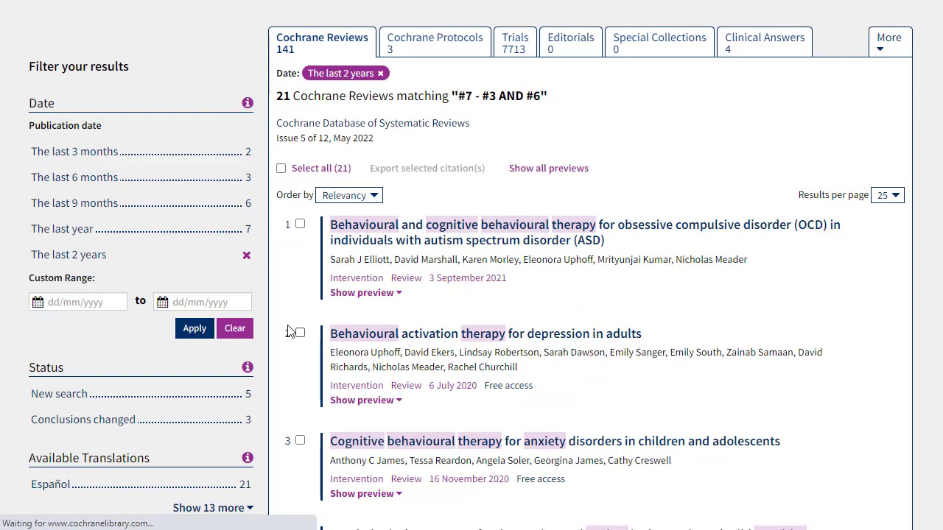